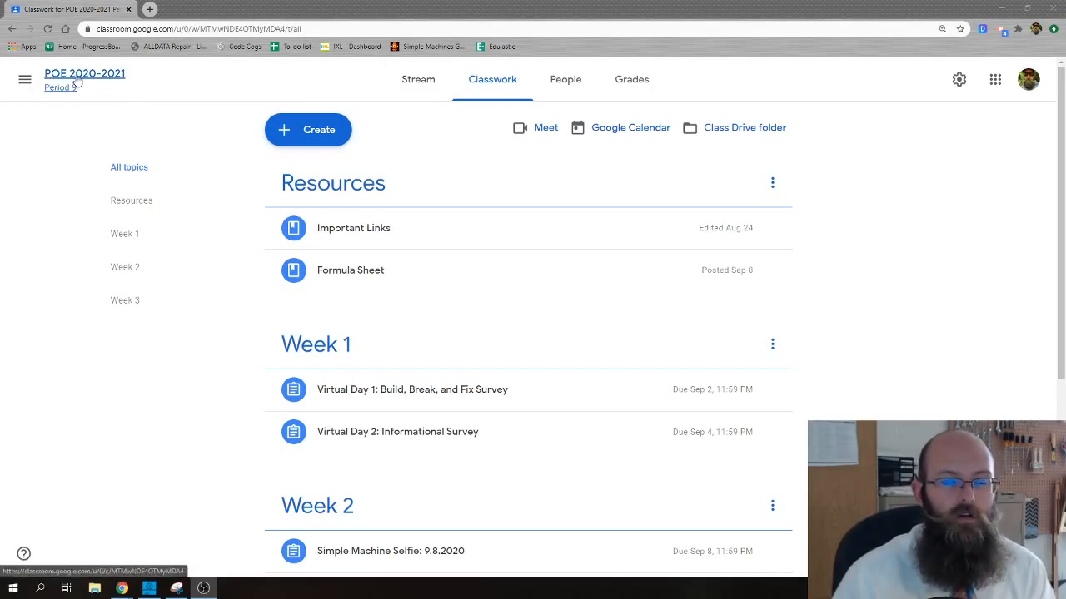
left_click(322, 134)
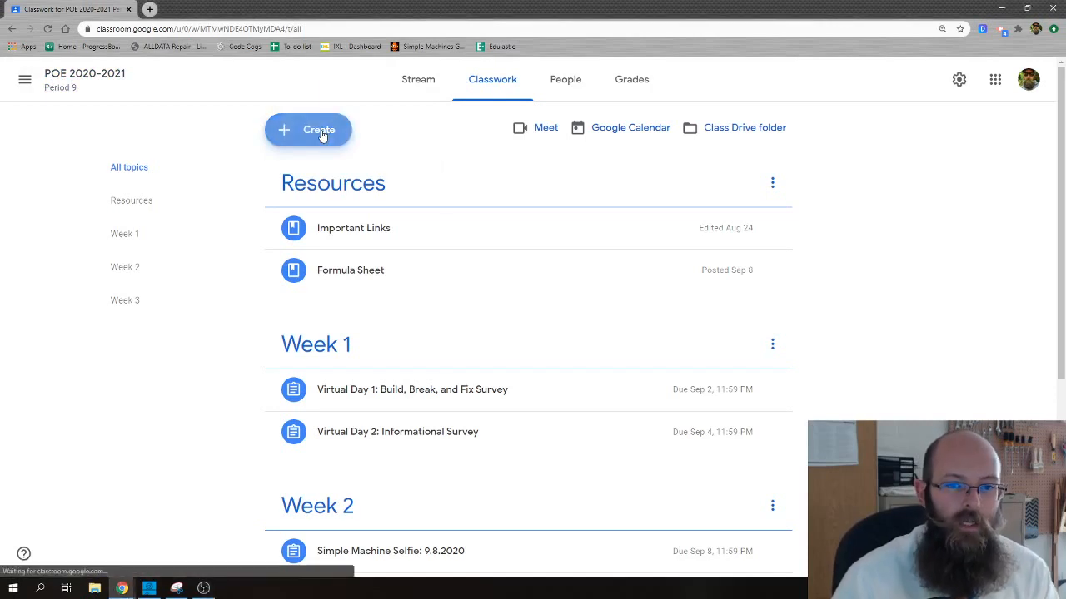
left_click(311, 242)
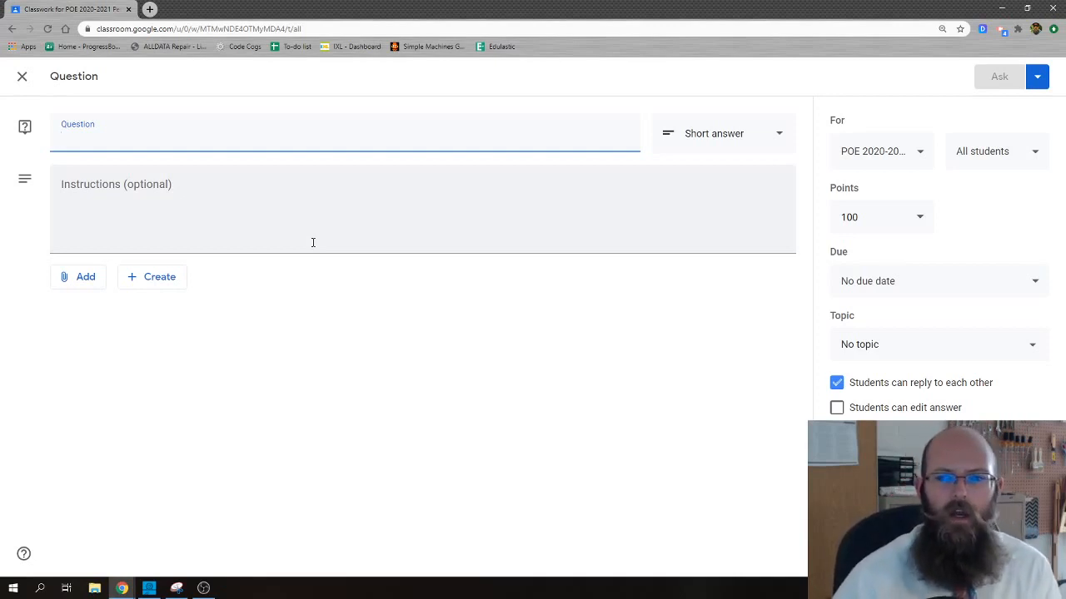
left_click(24, 79)
left_click(304, 132)
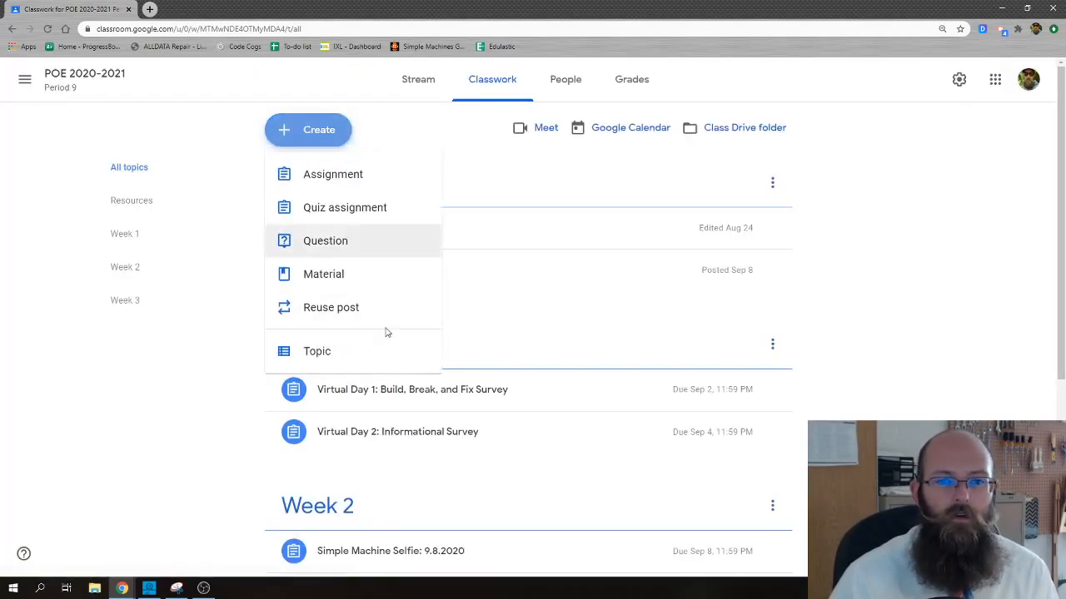
left_click(325, 244)
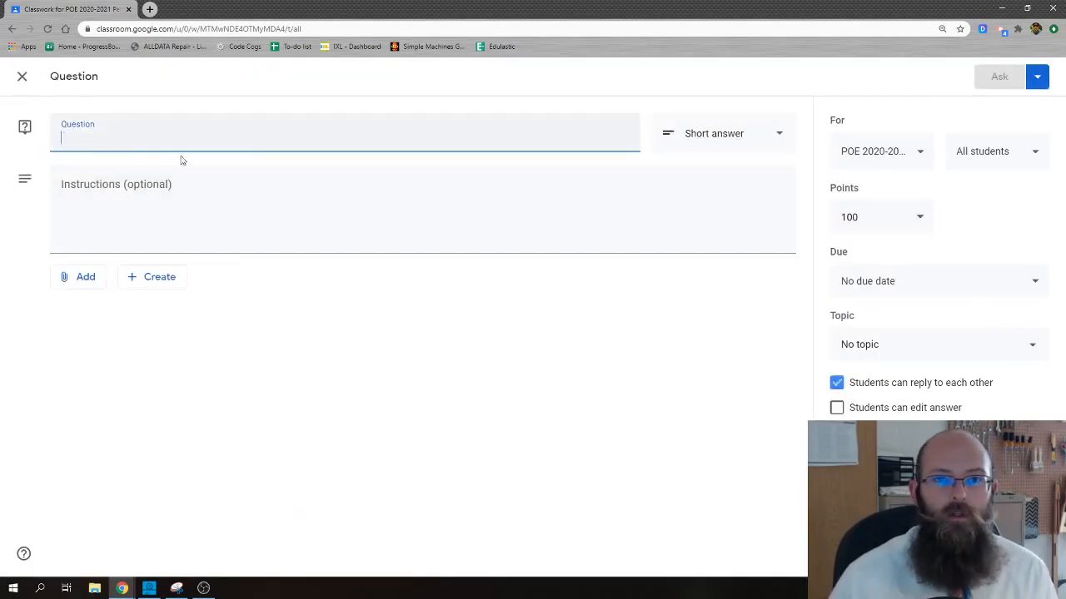
left_click(23, 76)
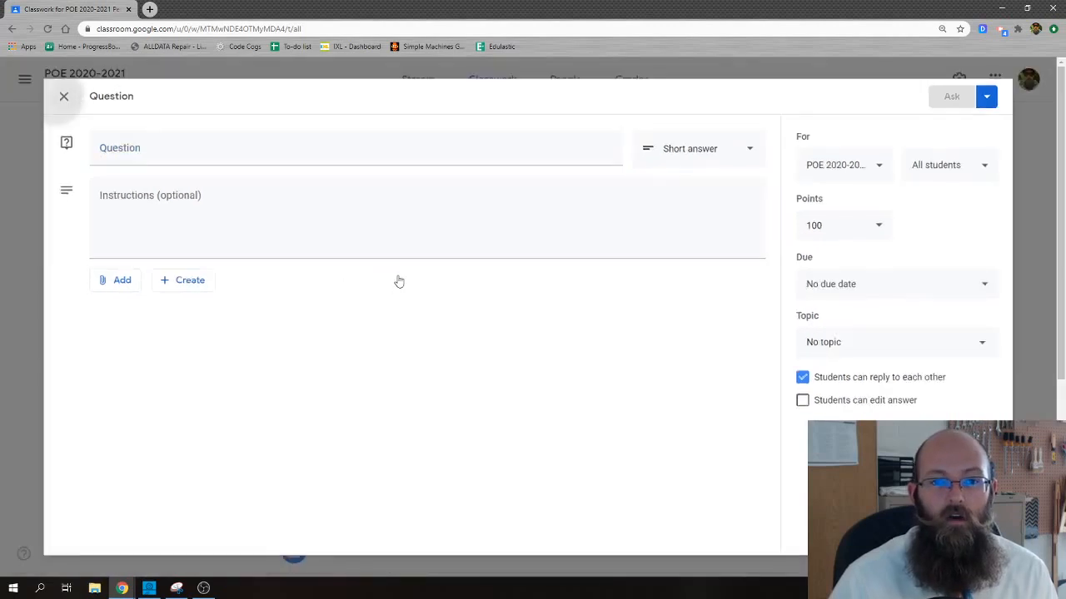
Open the Week 3 draft question dated Tuesday 9.15.2020 for editing
scroll(450, 358, "down", 4)
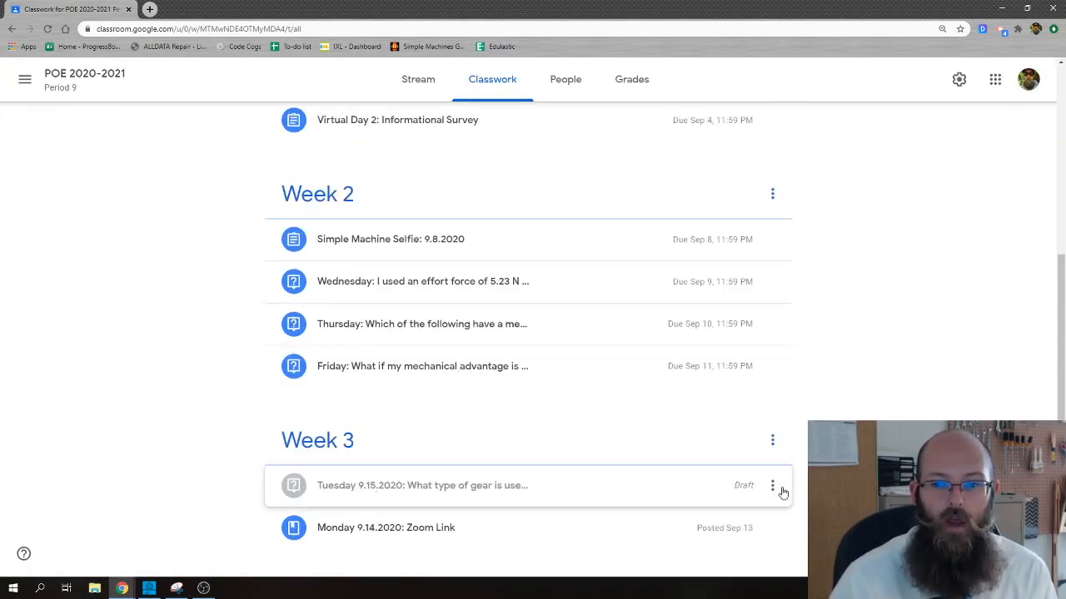
left_click(773, 491)
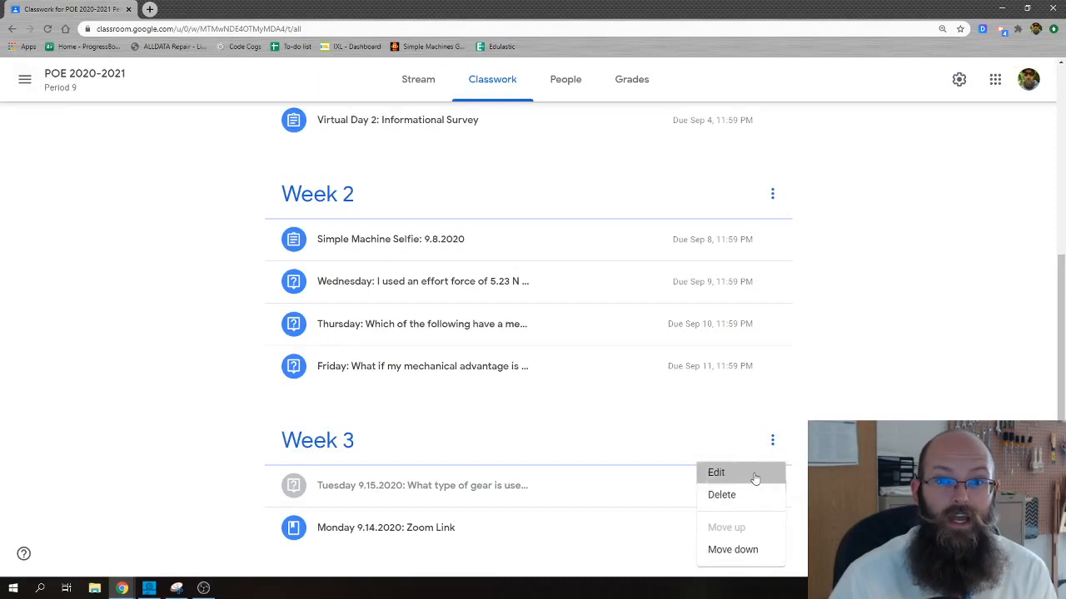
left_click(721, 474)
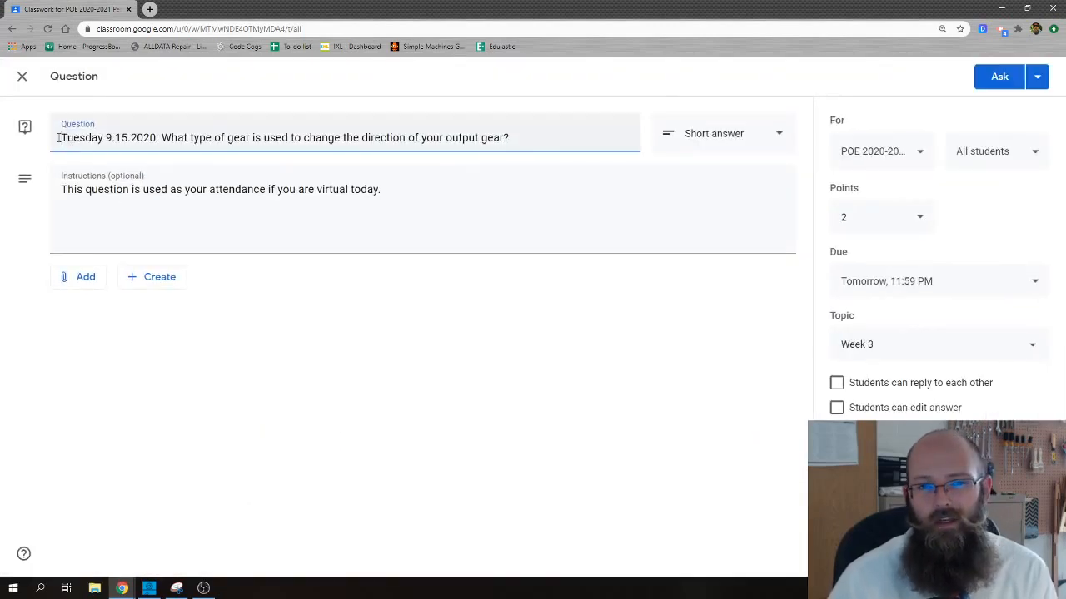
Review the draft question's weekday, date, wording, topic, attendance instructions and attachment options
double_click(80, 143)
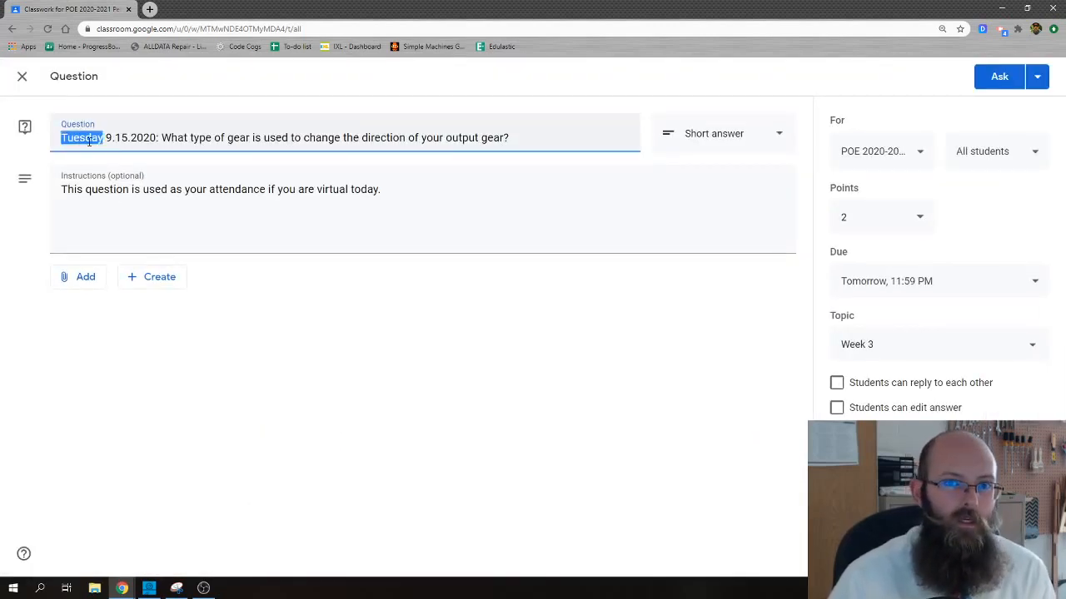
left_click(870, 348)
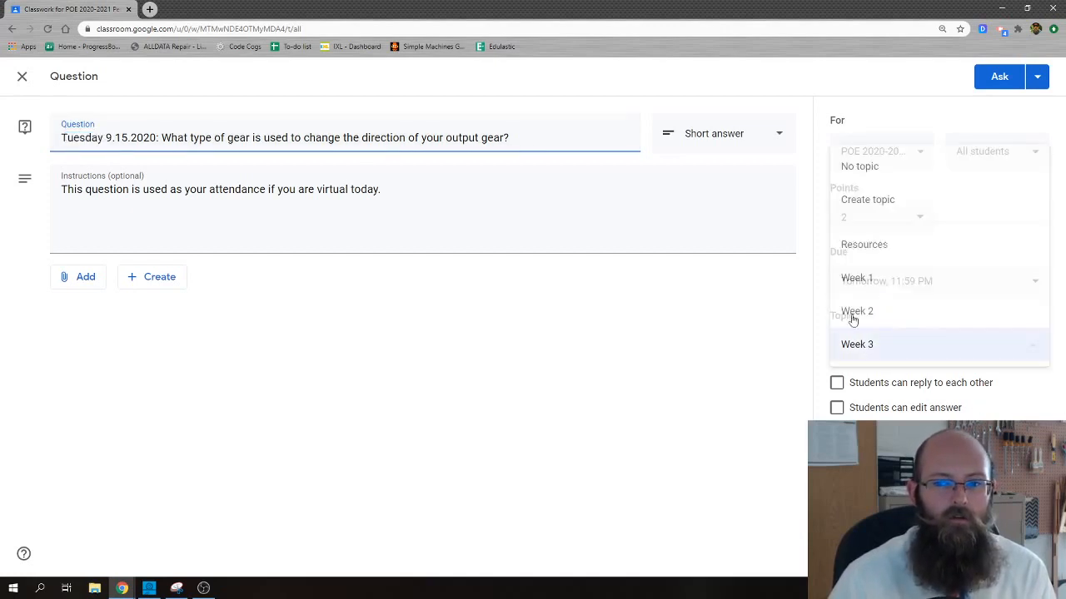
left_click(862, 350)
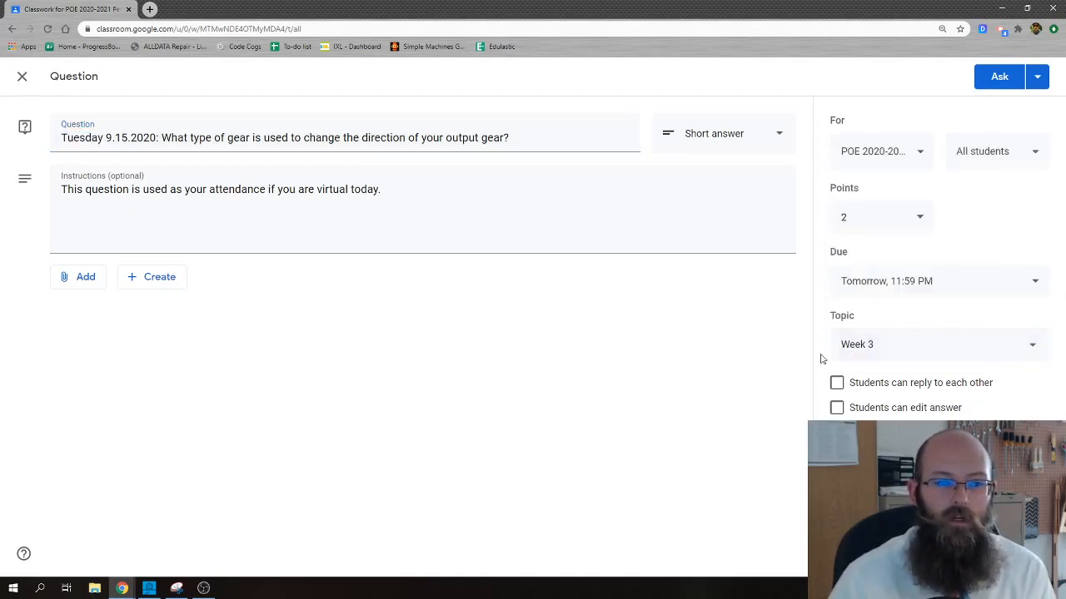
double_click(81, 138)
left_click(82, 138)
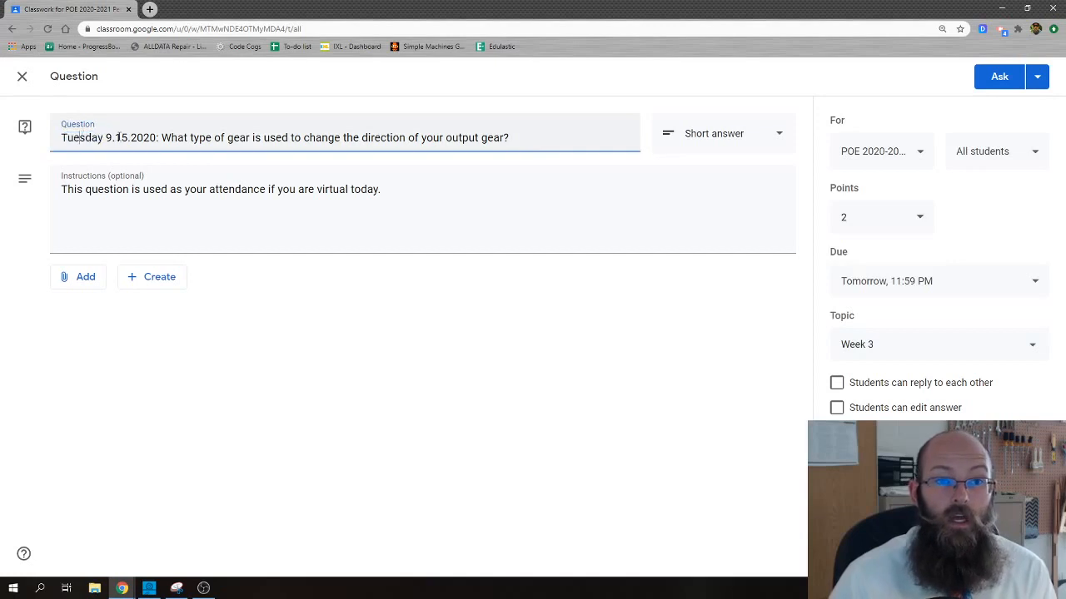
double_click(130, 138)
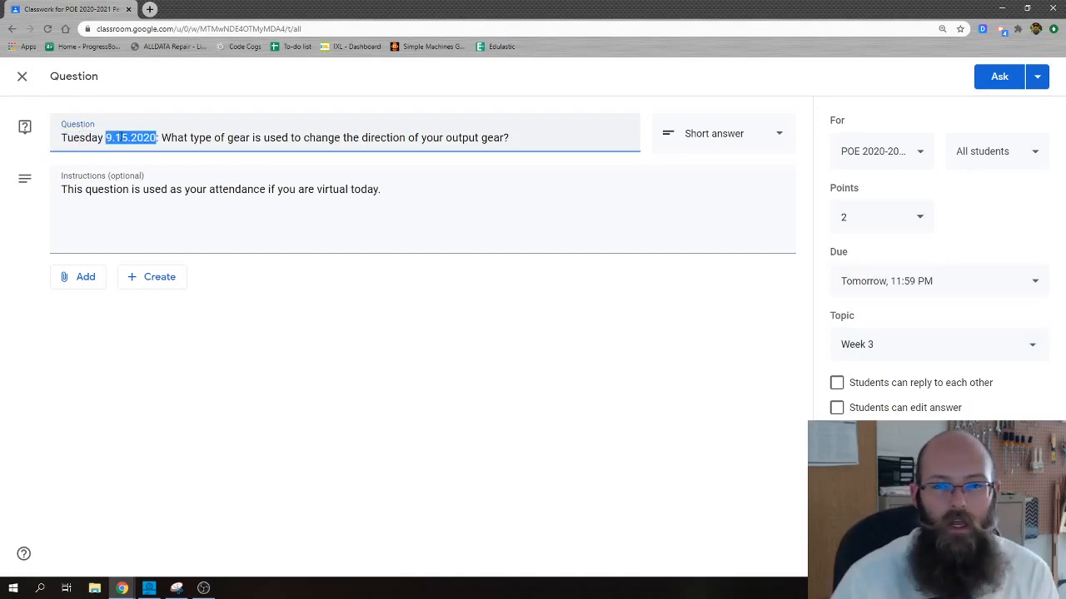
left_click(166, 137)
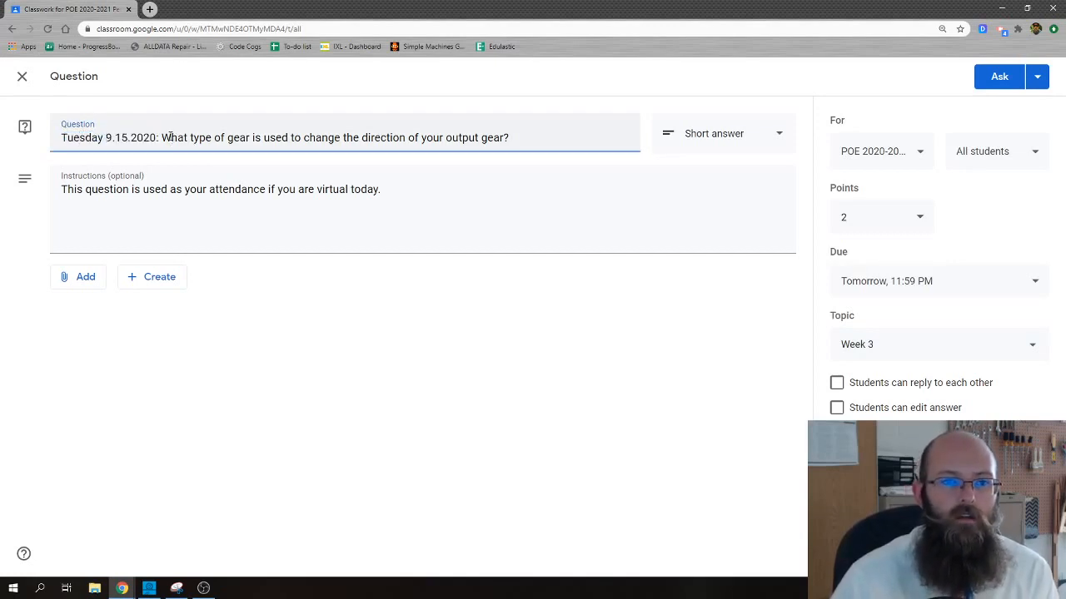
left_click_drag(171, 137, 470, 139)
left_click_drag(581, 157, 566, 167)
left_click(528, 136)
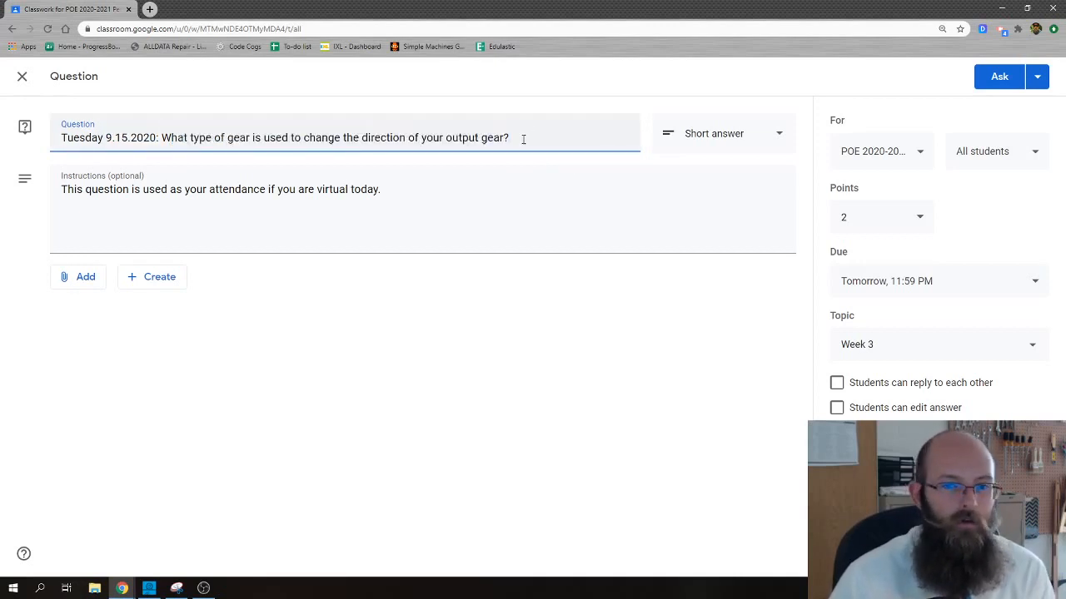
left_click(70, 189)
left_click(559, 198, "shift")
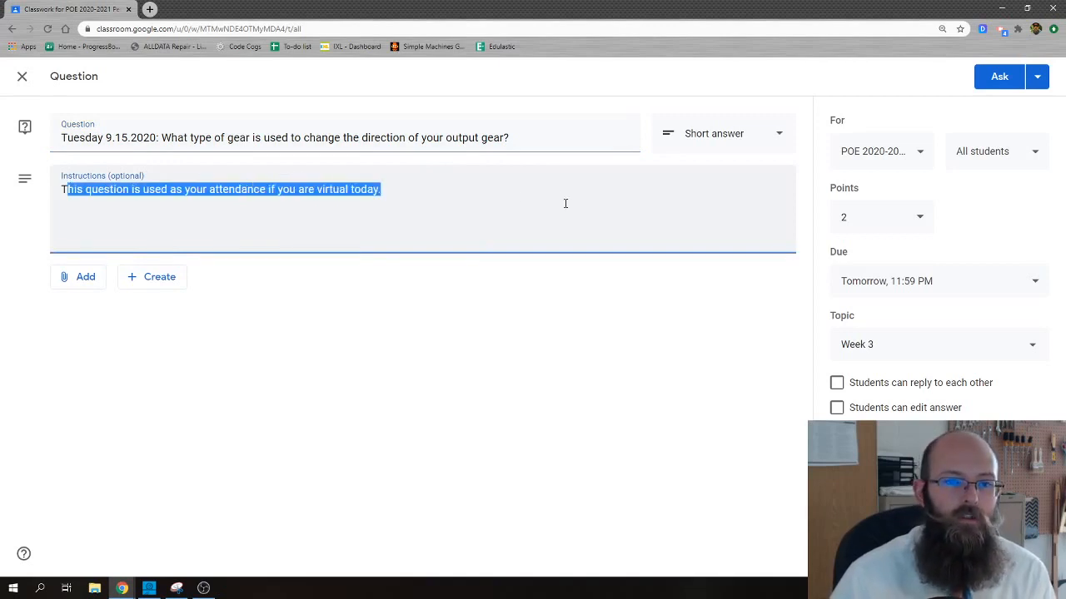
left_click(69, 282)
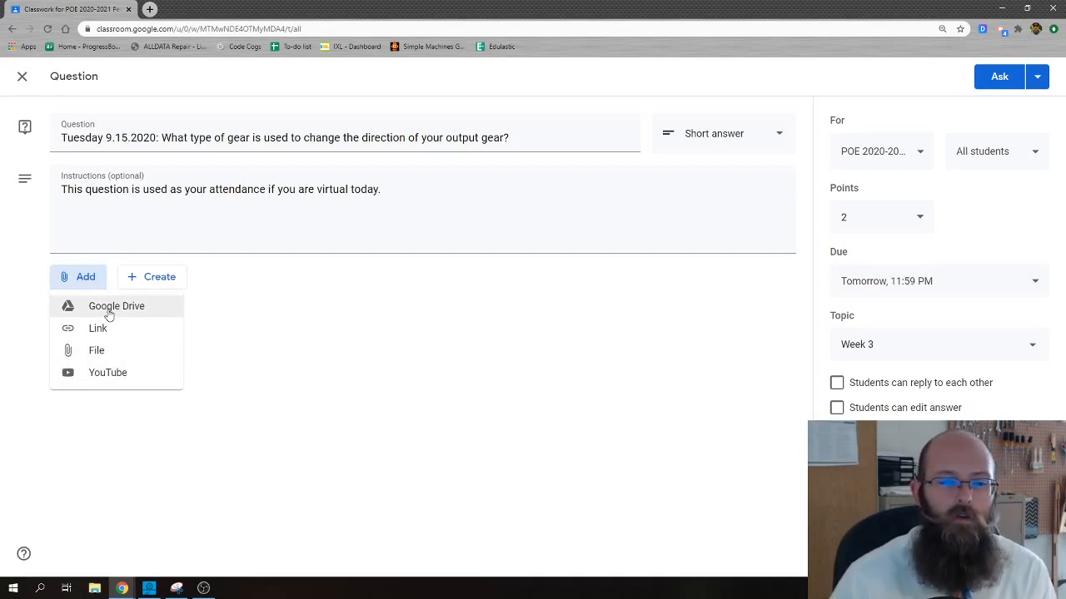
left_click(350, 325)
Try assigning the question to IED 2020-2021 Period 1 and Algebra 2 Honors Period 2 as well, and remove both classes again
left_click(885, 158)
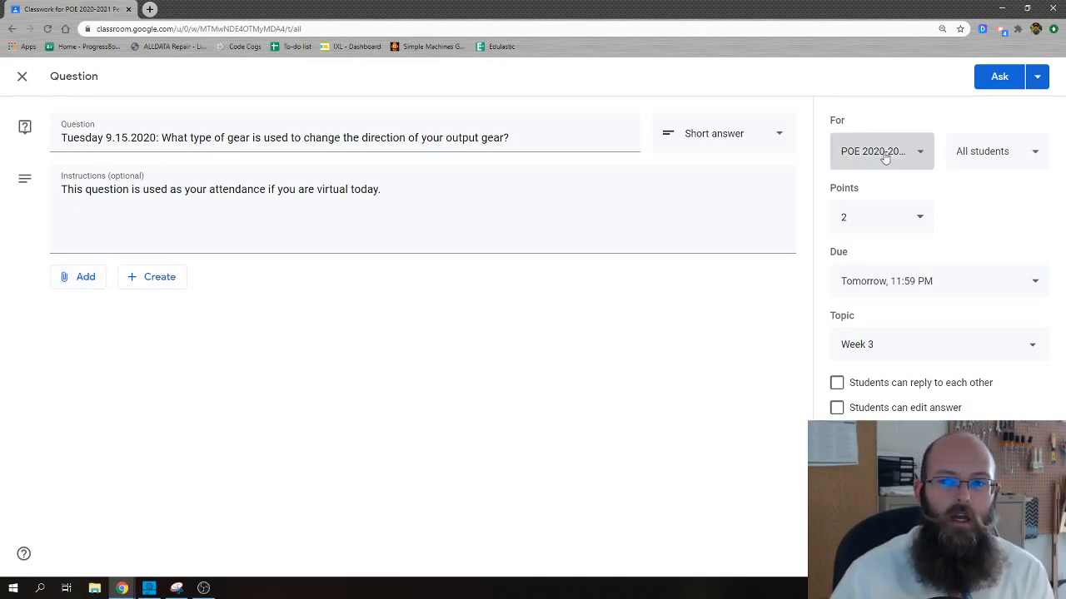
left_click(906, 231)
left_click(916, 271)
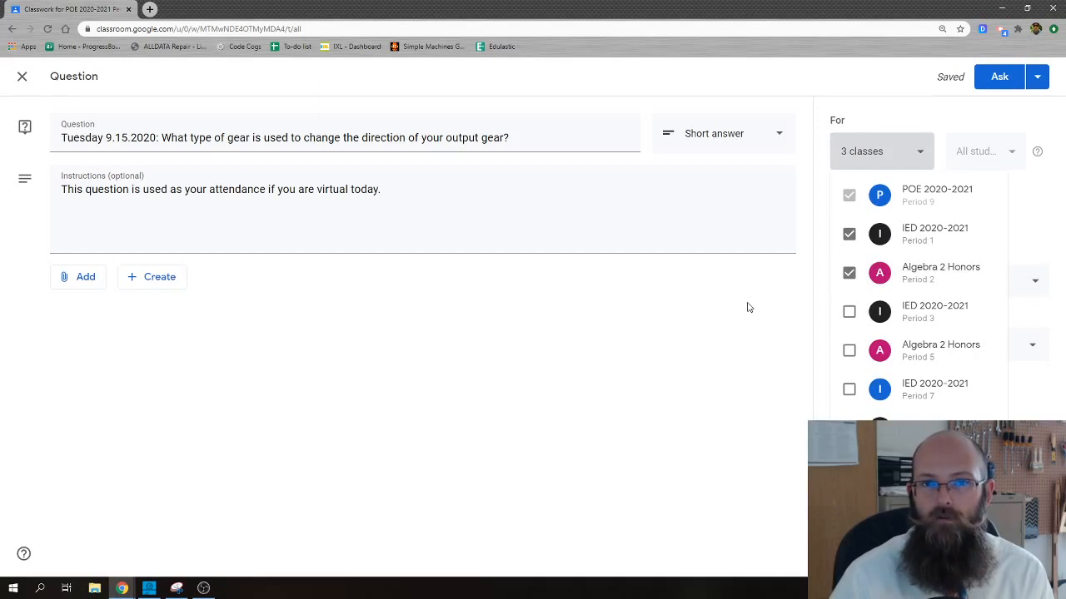
left_click(848, 275)
left_click(846, 237)
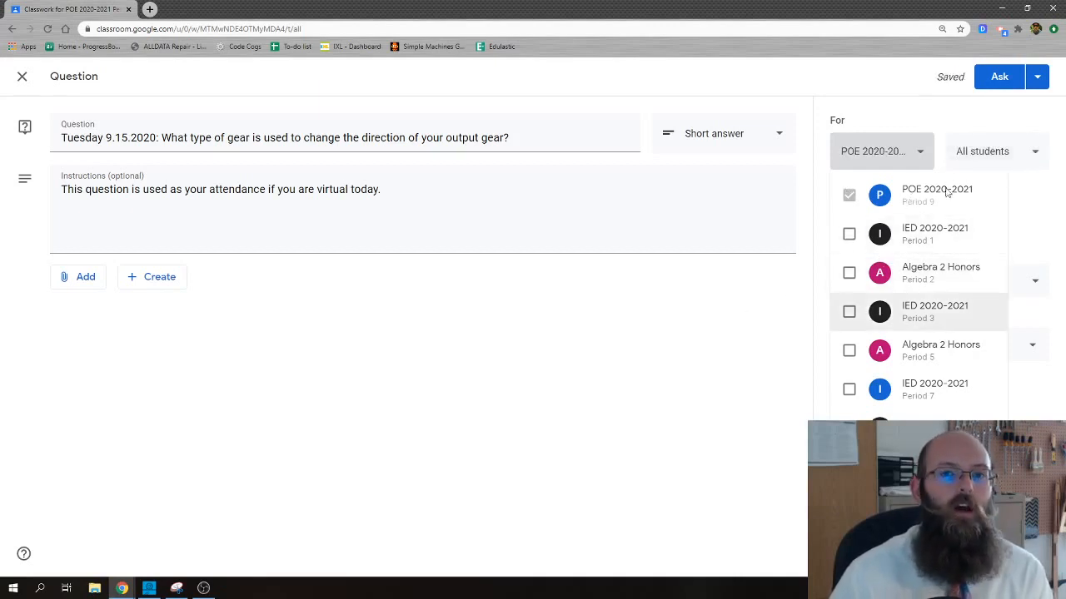
left_click(615, 396)
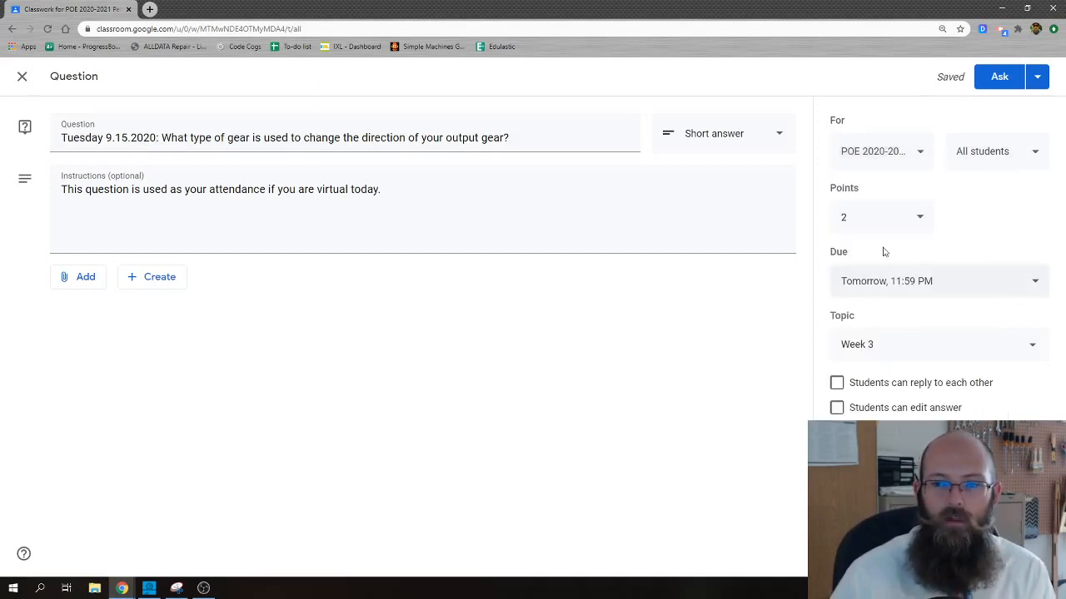
Examine the question's points setting and its ungraded option
left_click(871, 216)
left_click_drag(851, 217, 743, 230)
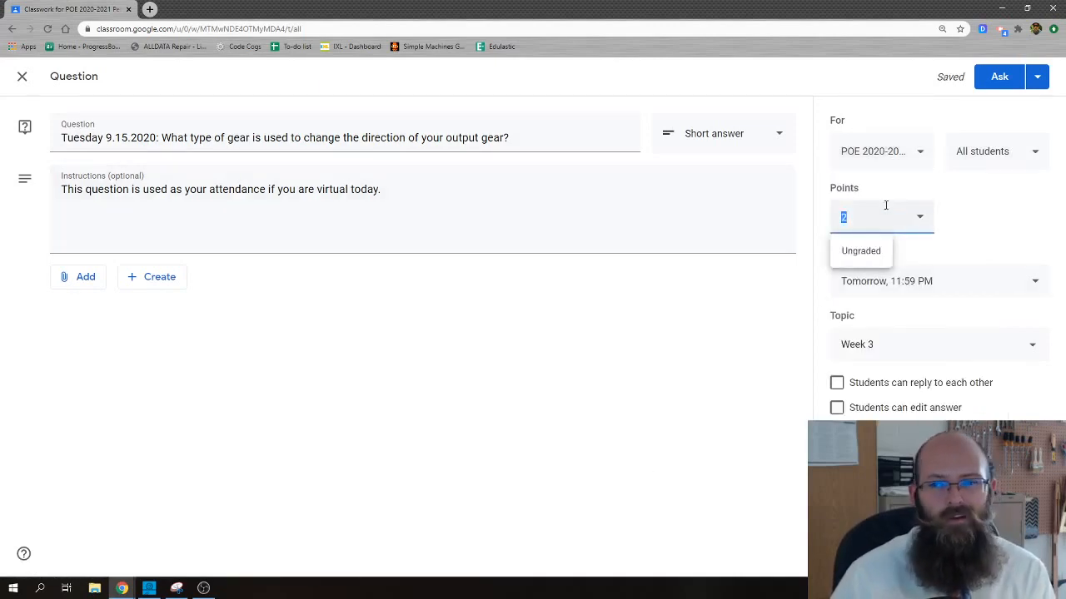
left_click(1023, 214)
left_click(898, 220)
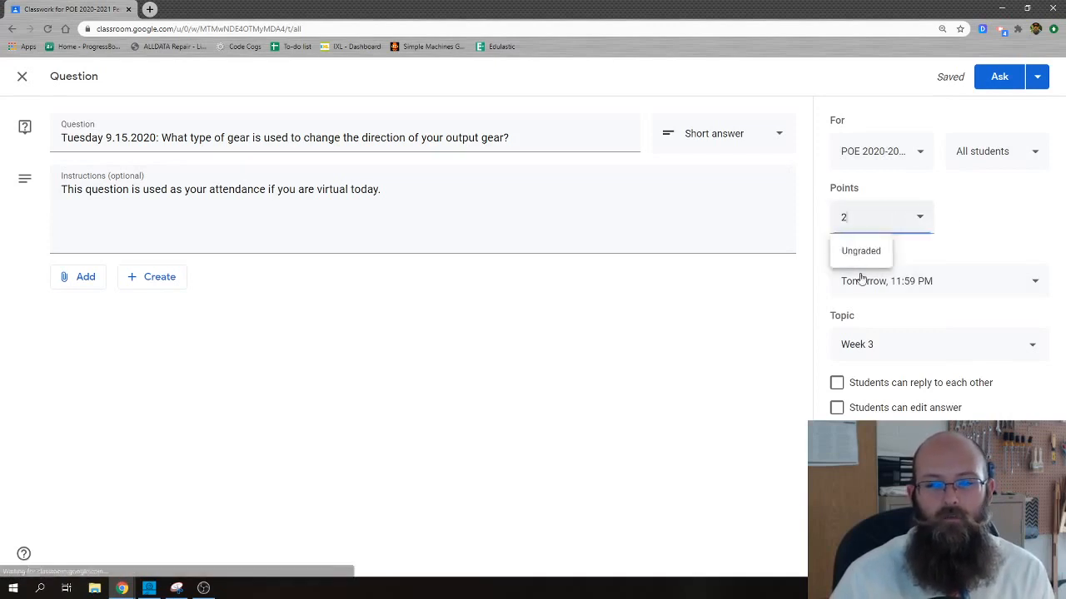
left_click(697, 351)
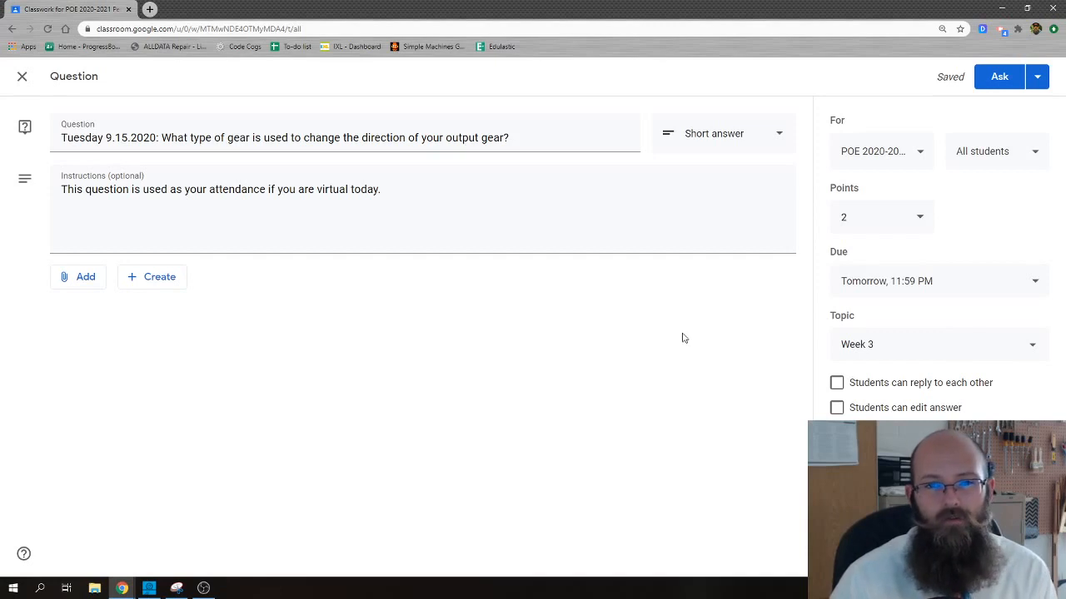
Set the question's due date to Sep 15, 2020, keeping the due time at 11:59 PM
left_click(872, 281)
left_click(891, 337)
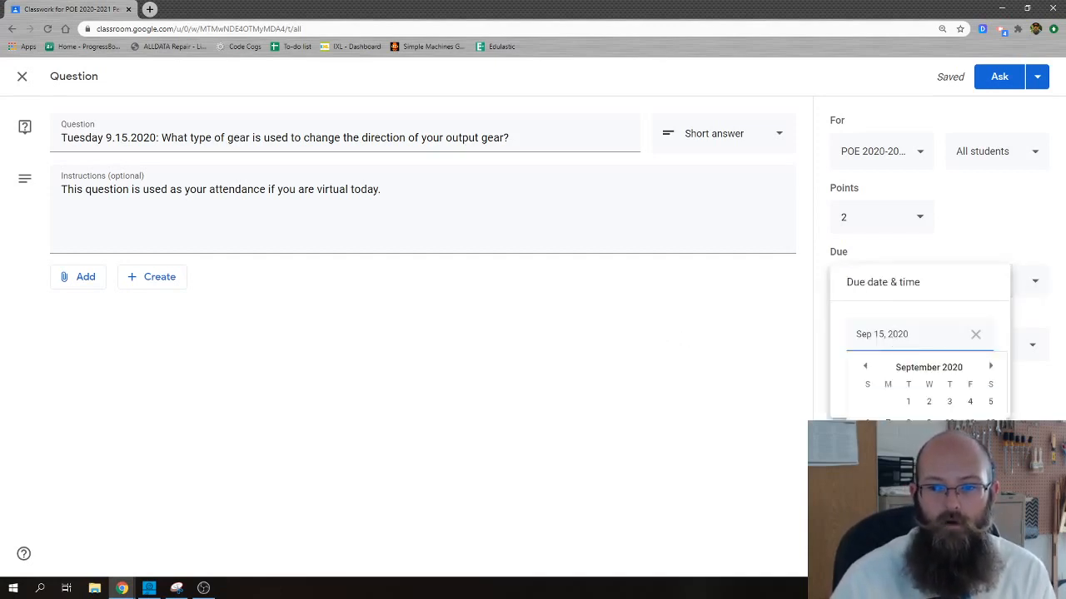
left_click(908, 443)
left_click(910, 378)
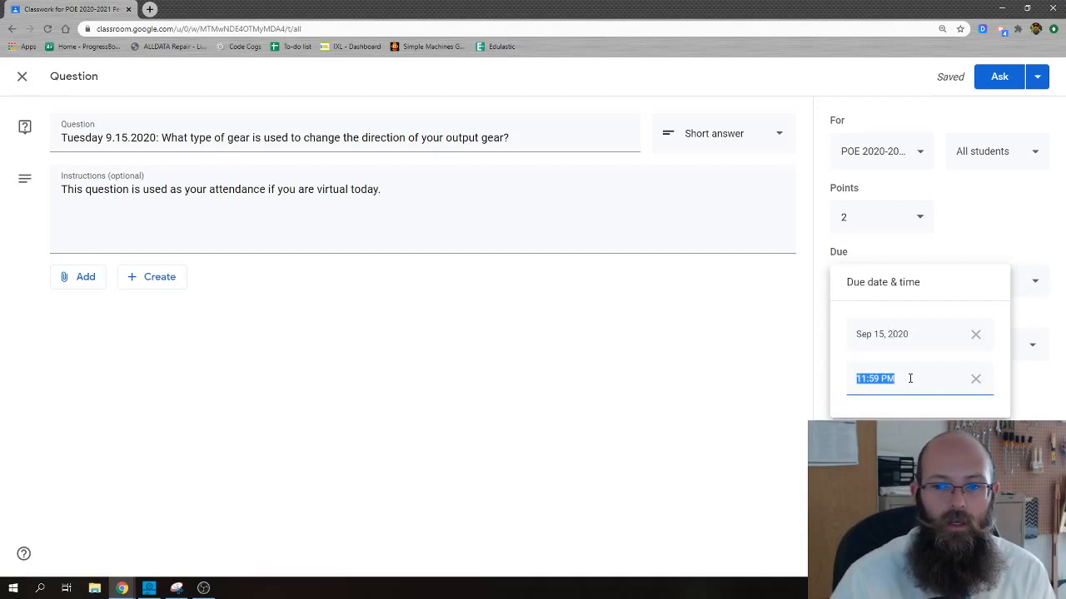
left_click(733, 400)
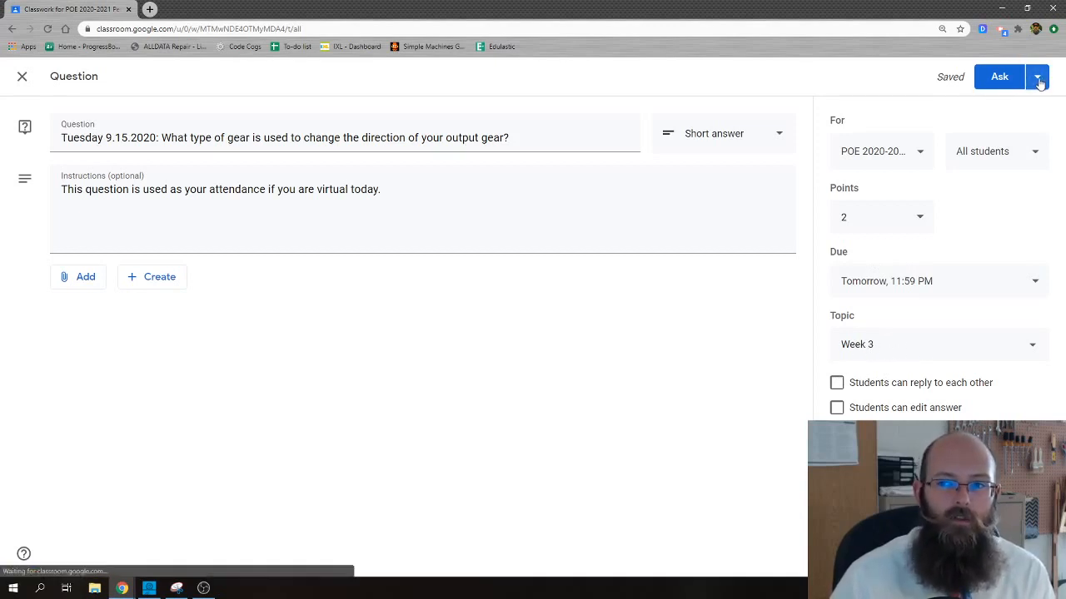
Schedule the question for Sep 15, 2020 at 2:00 AM and move it below the Monday 9.14.2020 Zoom Link in Week 3
left_click(1039, 79)
left_click(990, 103)
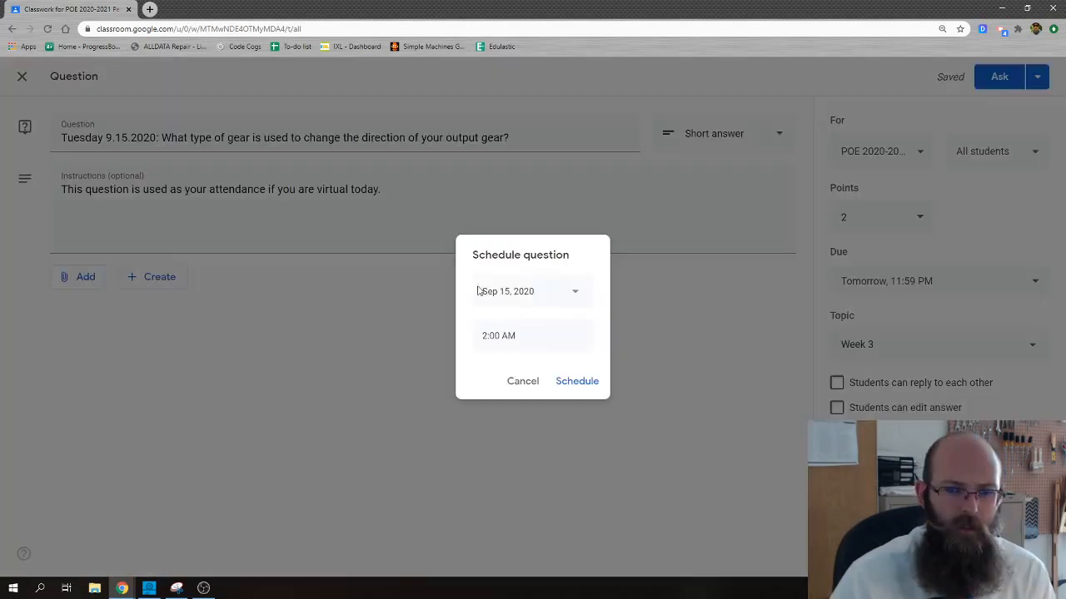
left_click(516, 337)
mouse_move(516, 337)
left_mouse_down()
mouse_move(456, 335)
mouse_move(533, 345)
left_mouse_up()
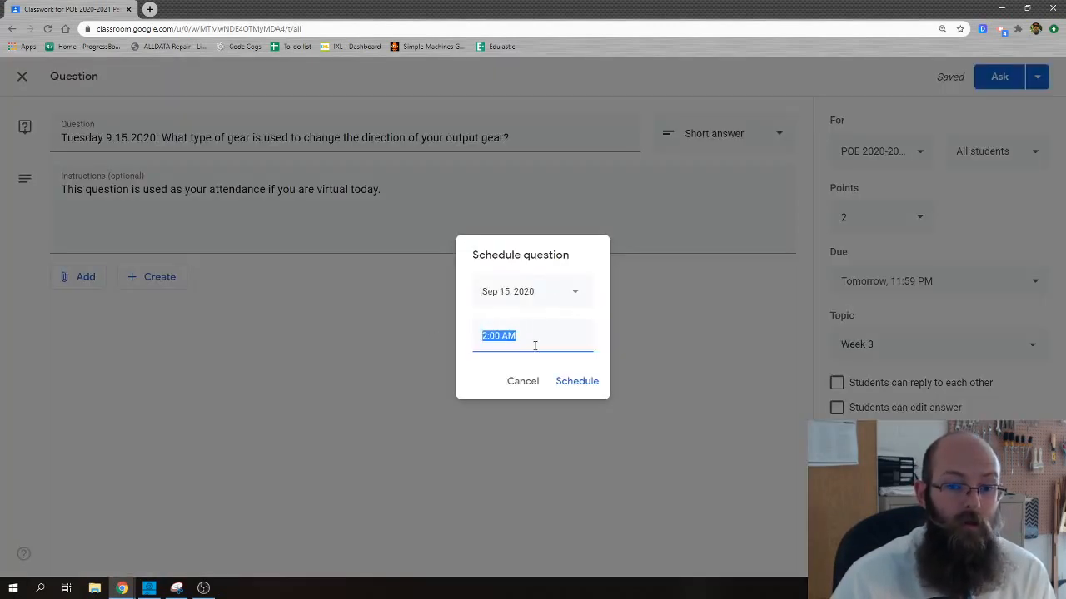
left_click(487, 364)
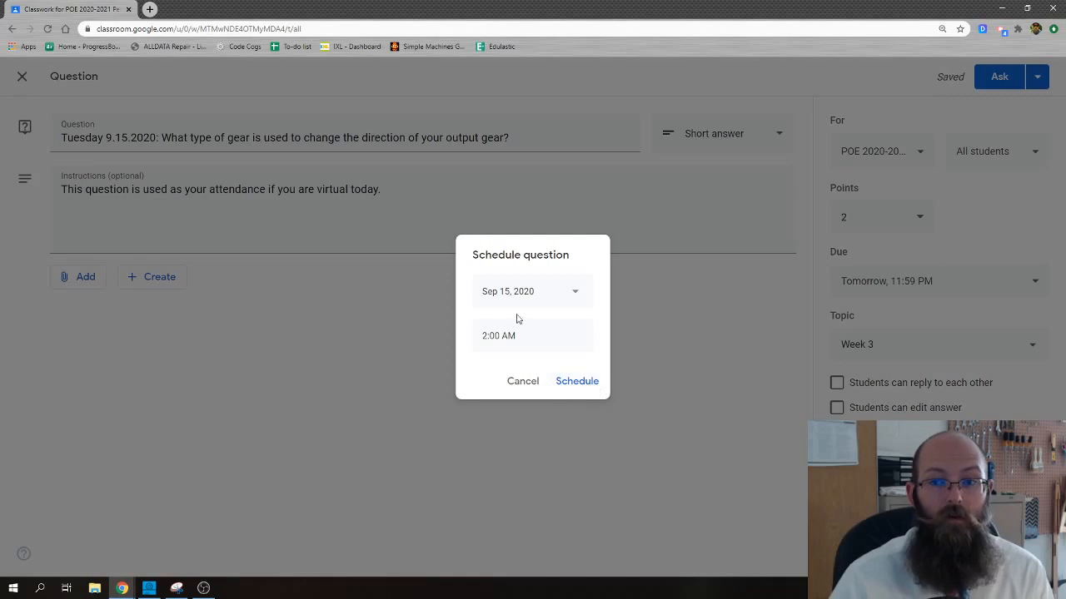
left_click(577, 382)
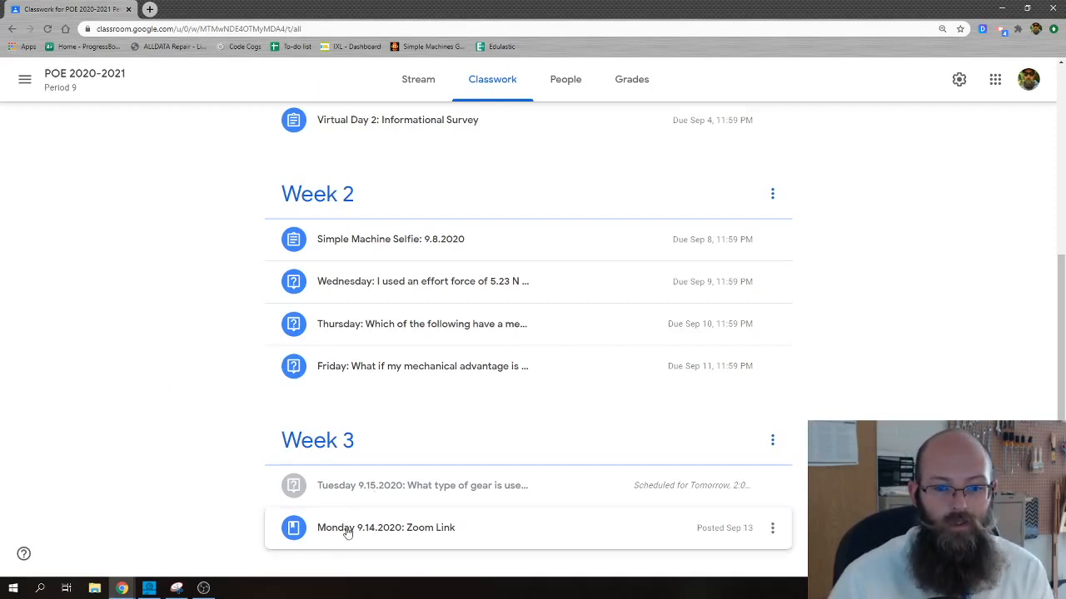
left_click_drag(354, 495, 383, 540)
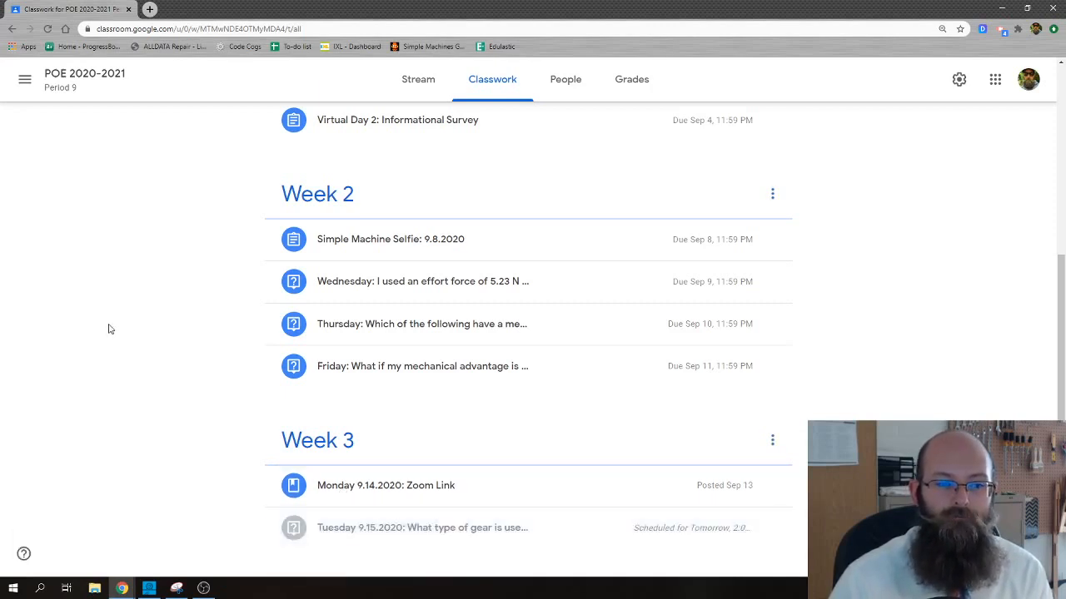